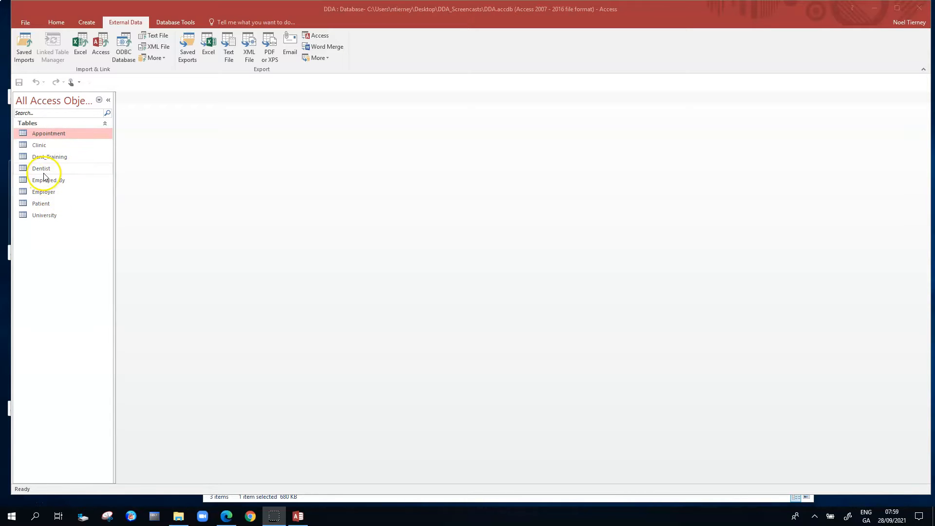
Step: Open the Patient table and switch it to Design View to inspect its field definitions
double_click(42, 205)
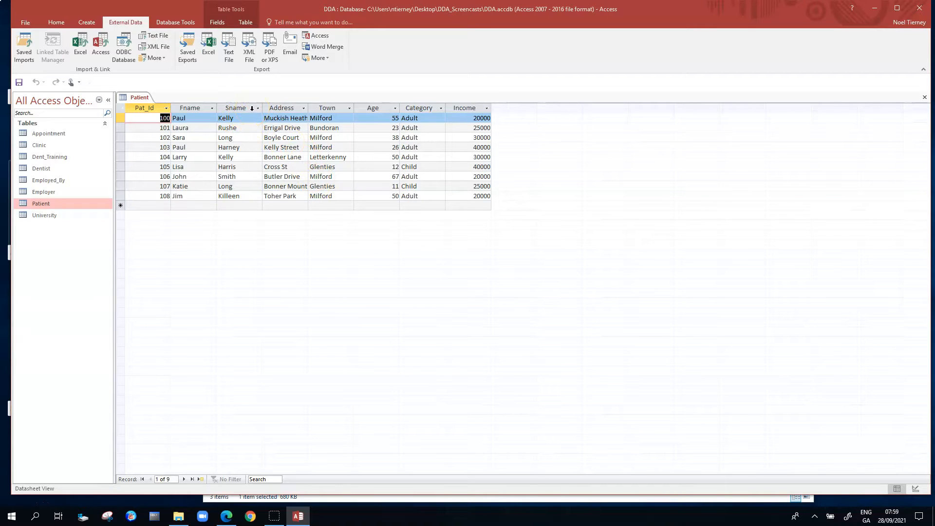
right_click(75, 203)
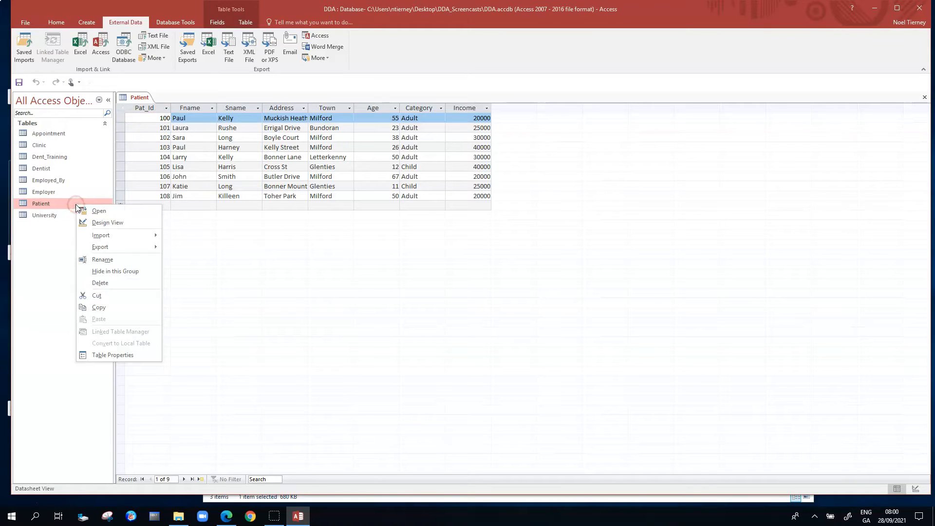
left_click(121, 221)
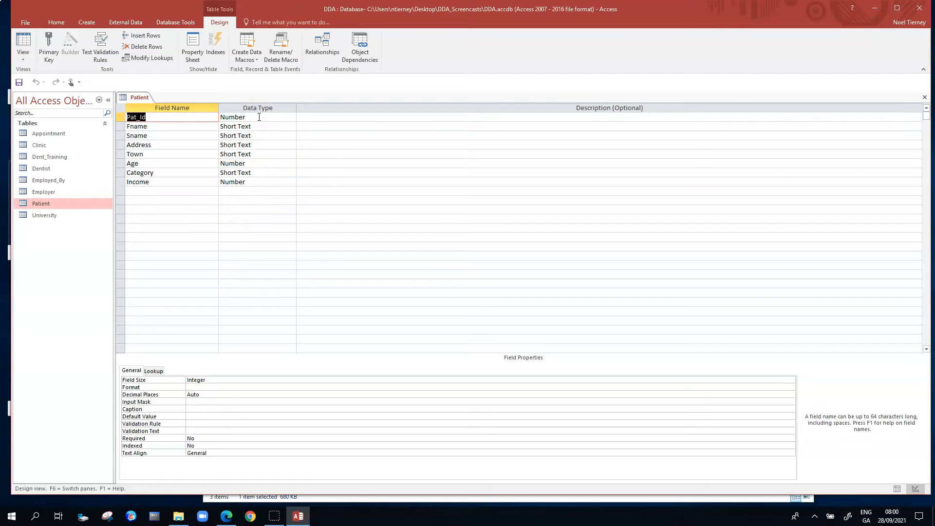
left_click(157, 130)
left_click(157, 135)
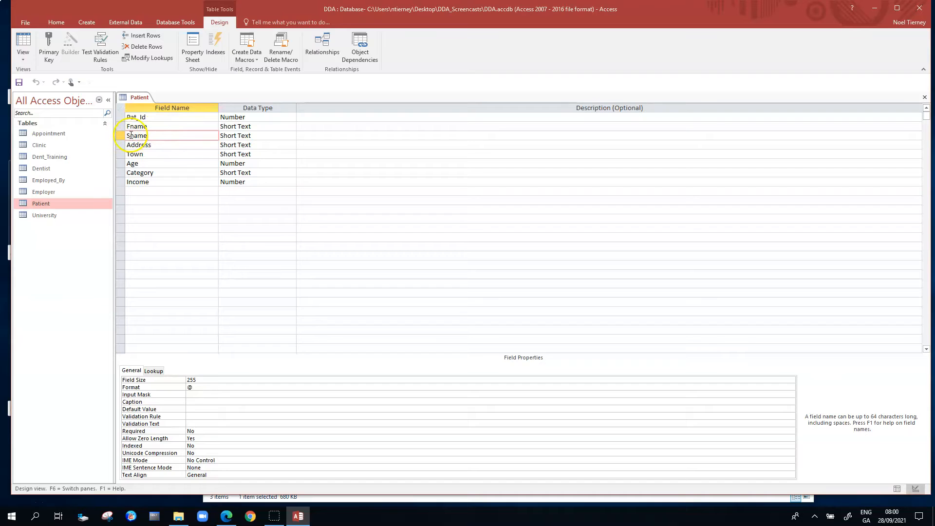
Step: Examine the Field Size options available for the numeric Pat_Id field in the Patient table
left_click(263, 118)
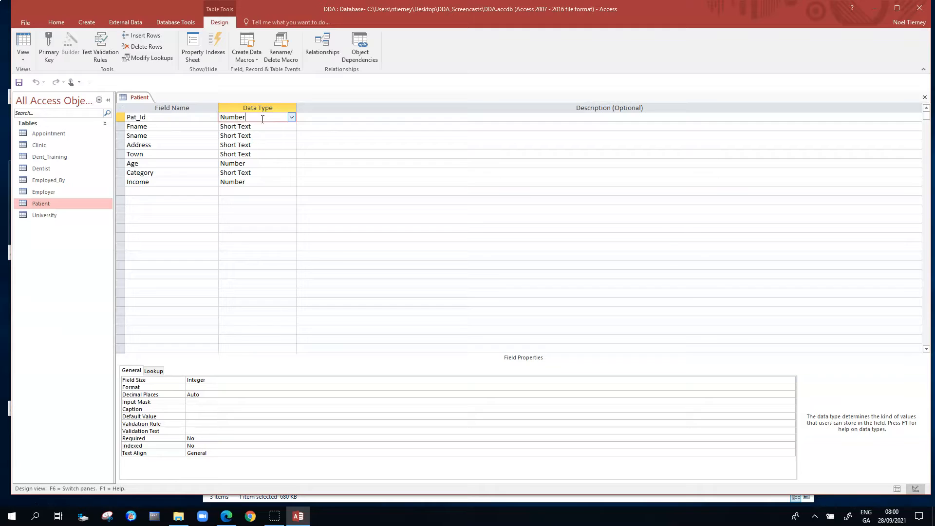
left_click(267, 119)
left_click(181, 379)
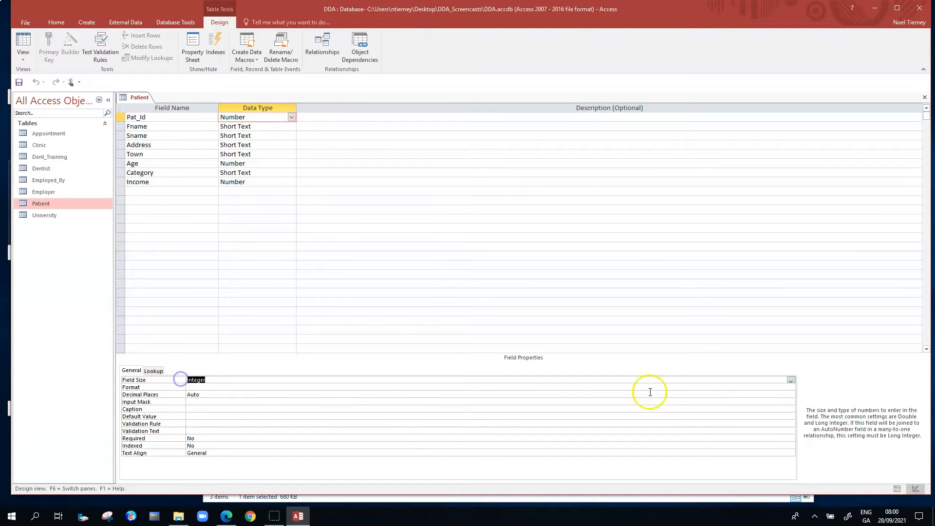
left_click(791, 381)
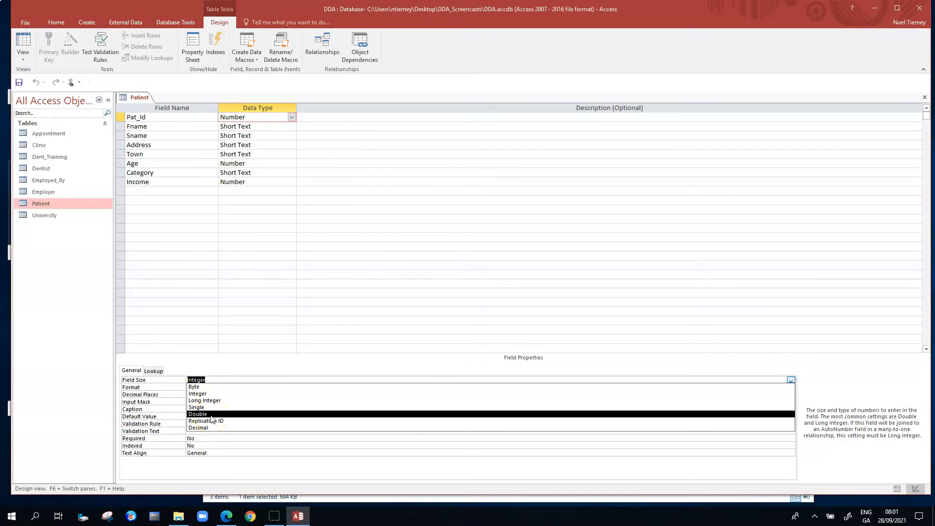
left_click(212, 414)
left_click(420, 330)
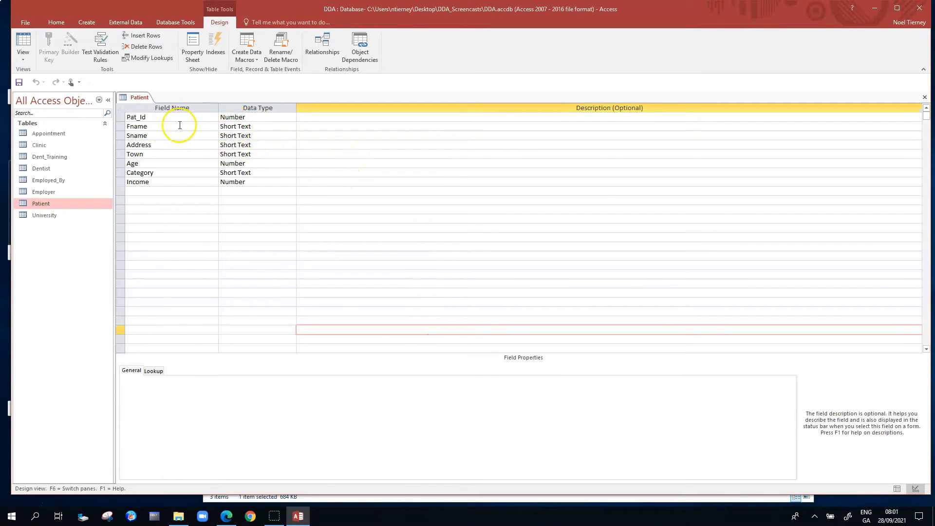
Step: Set the Fname field's size to 8 and review its default value, validation and Required properties
left_click(162, 126)
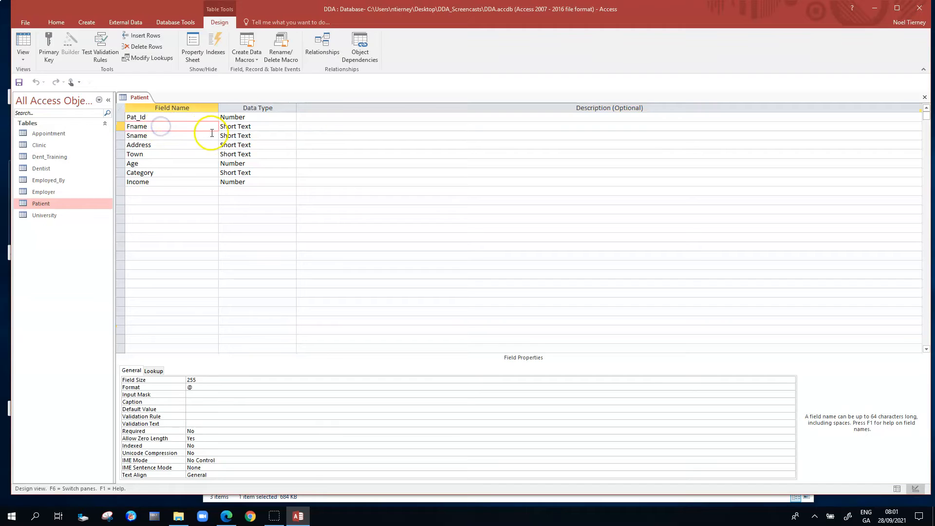
left_click(255, 128)
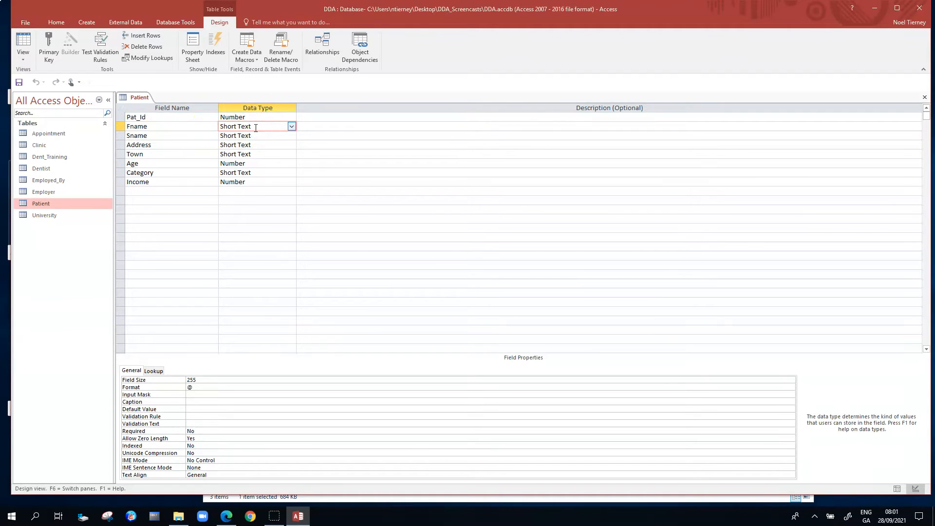
left_click(186, 378)
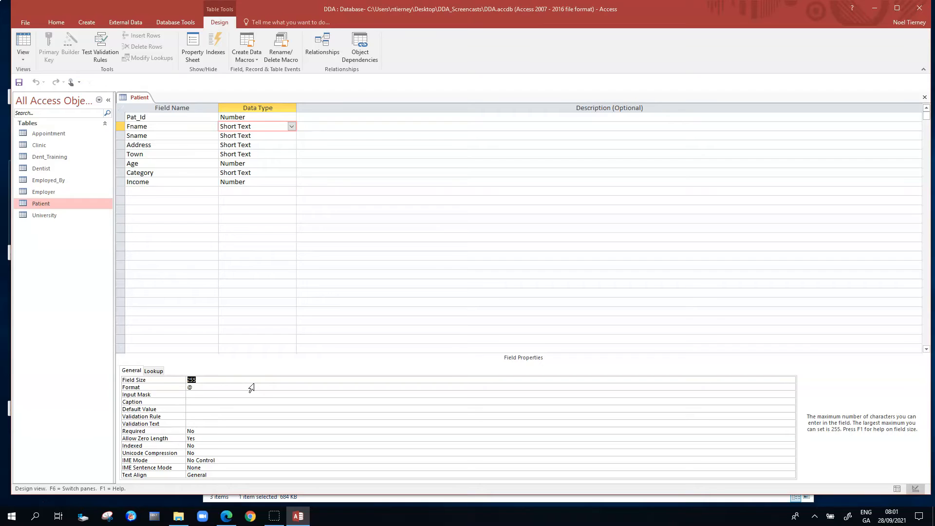
type("8")
left_click(189, 409)
left_click(190, 417)
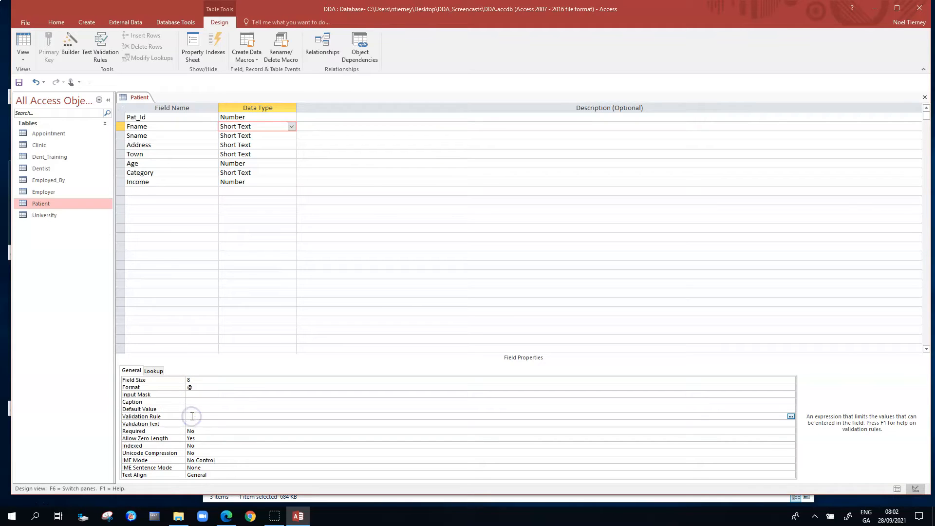
left_click(194, 423)
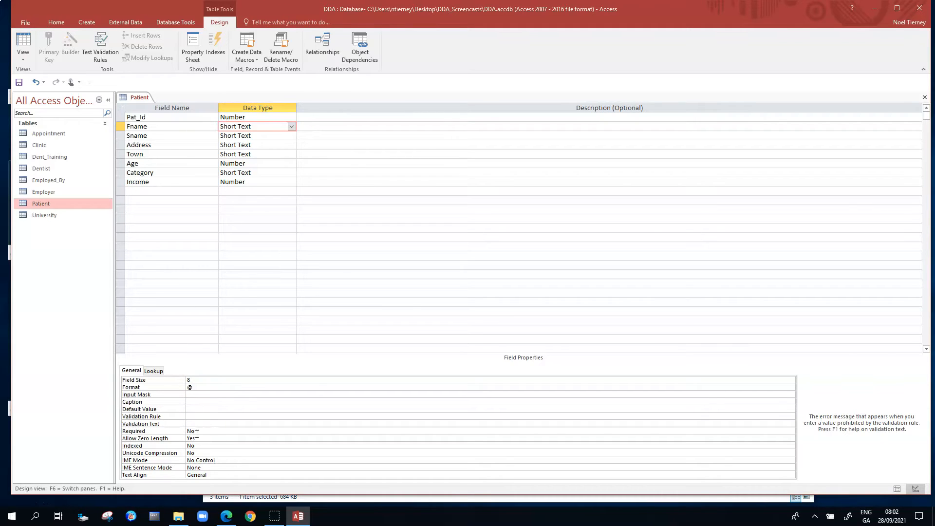
left_click(196, 431)
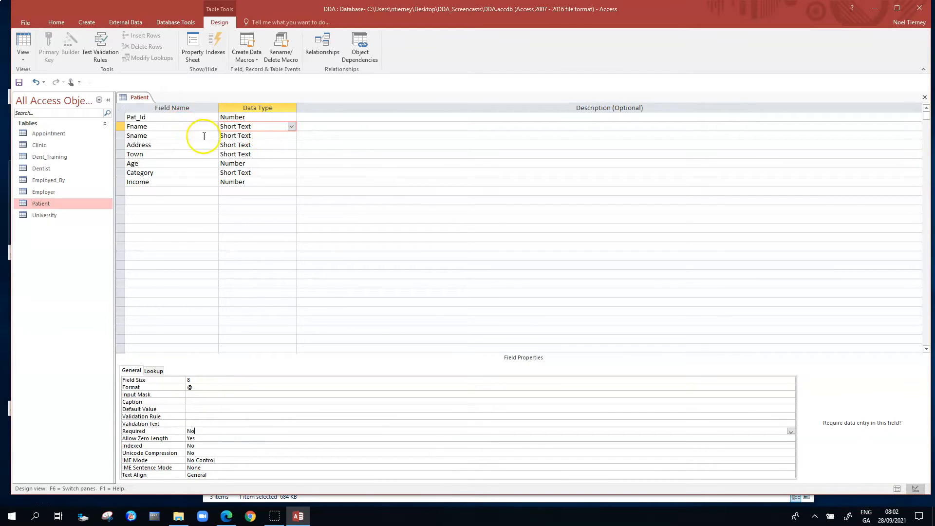
Step: Close the Patient table and save its design changes, continuing despite the possible data loss
left_click(254, 117)
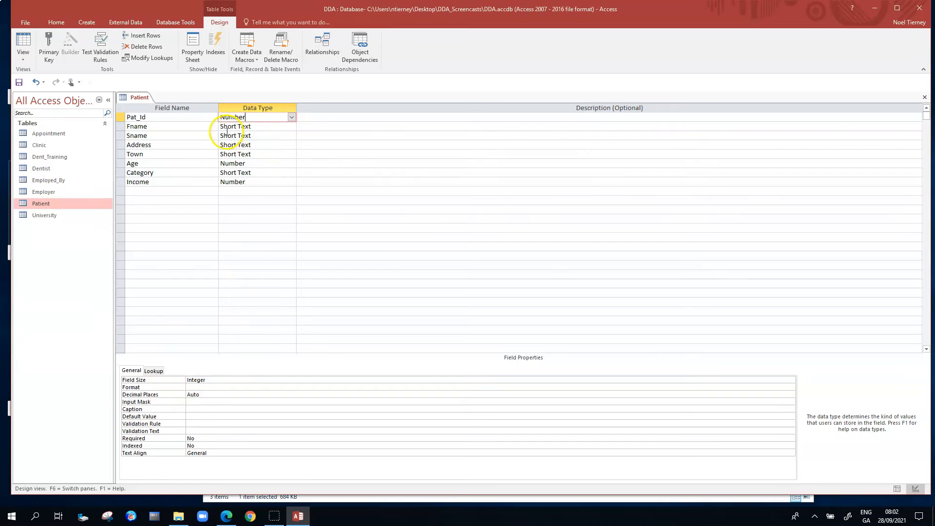
left_click(925, 98)
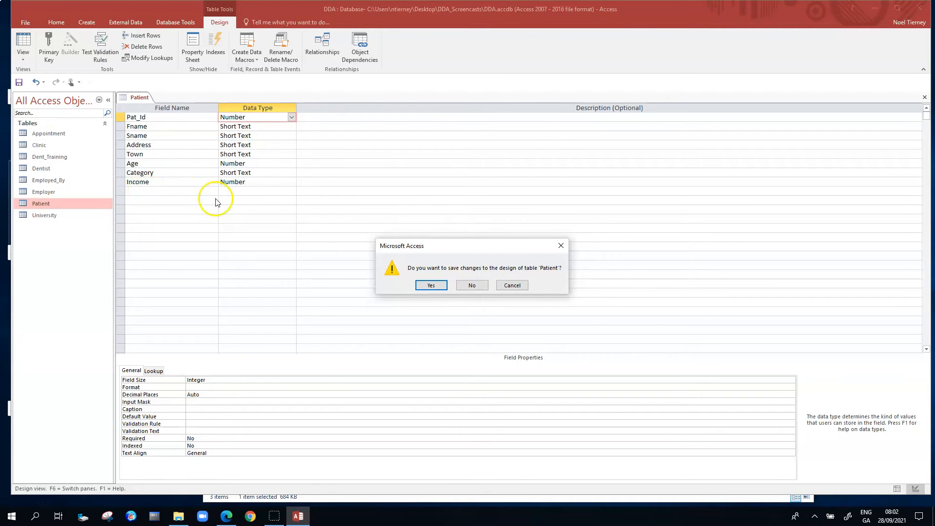
left_click(432, 285)
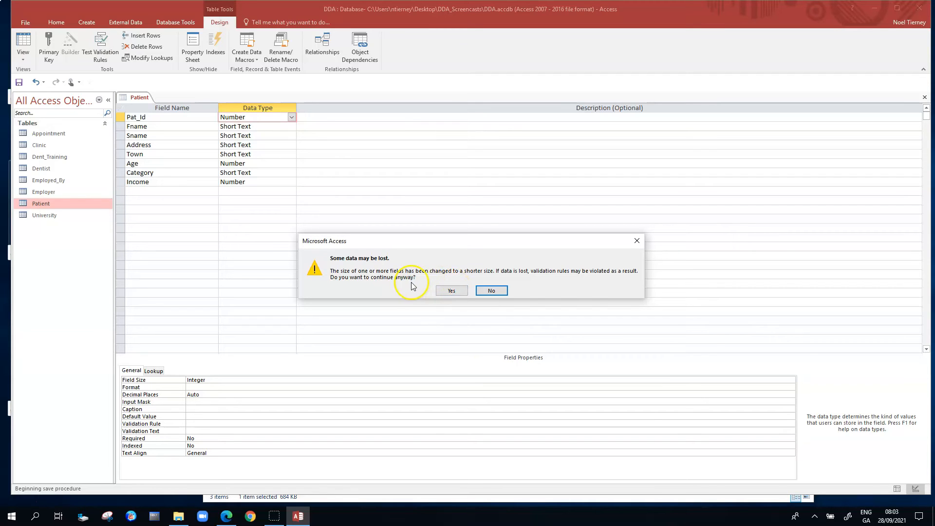
left_click(454, 291)
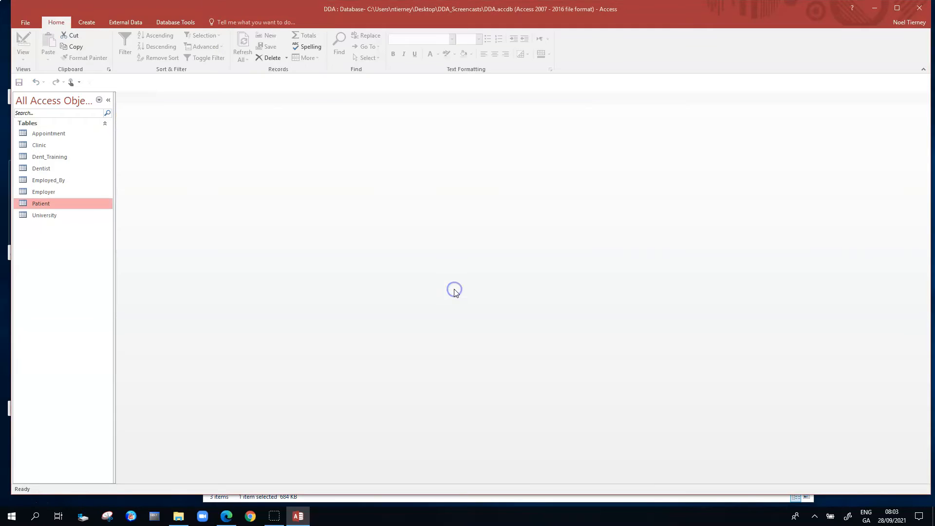
Step: Open the Patient table's records and examine the Fname values and the Address and Town columns
double_click(37, 204)
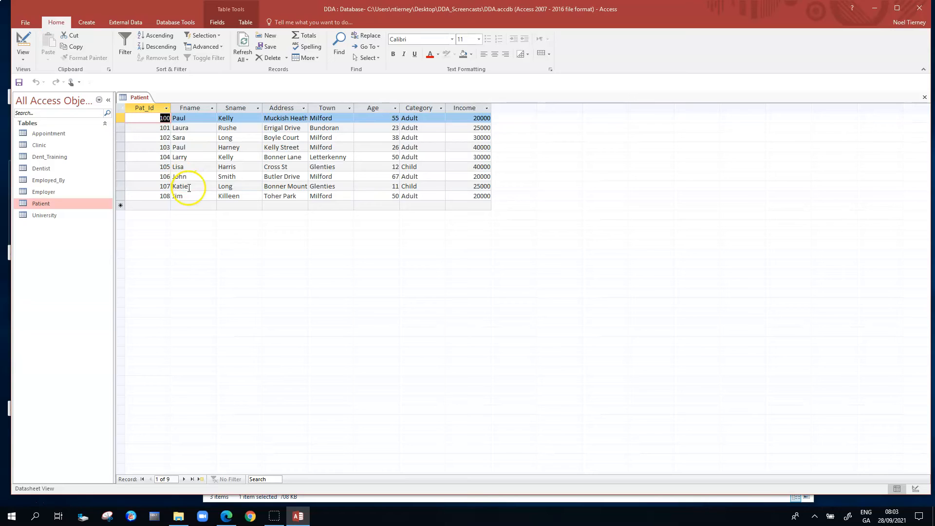
left_click(193, 129)
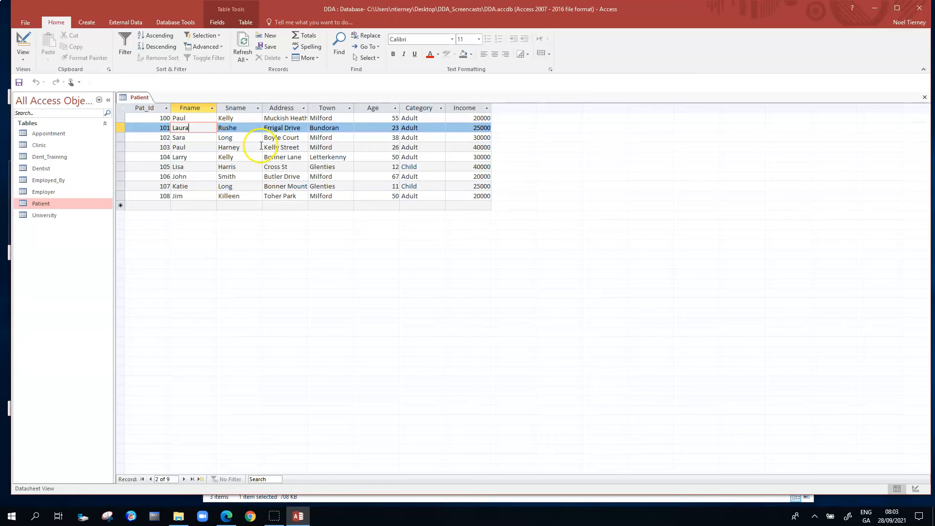
left_click(206, 154)
right_click(207, 155)
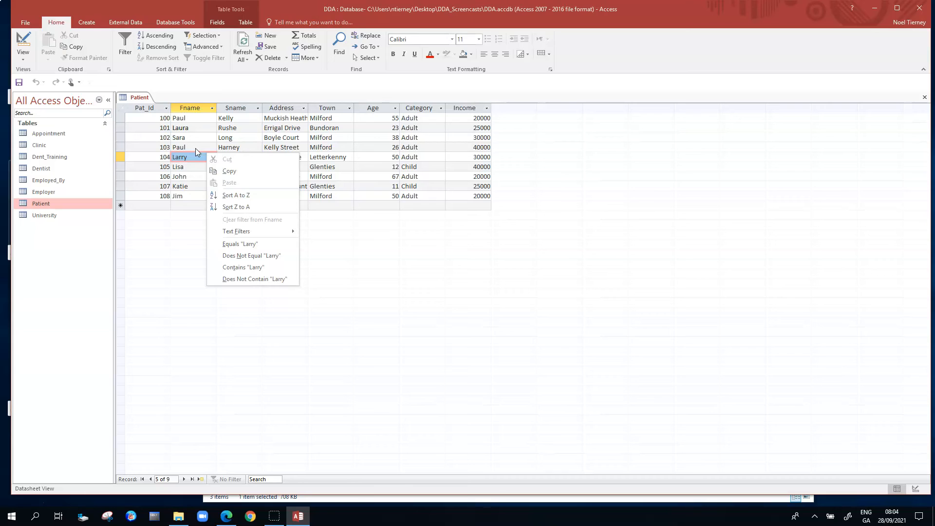
left_click(195, 147)
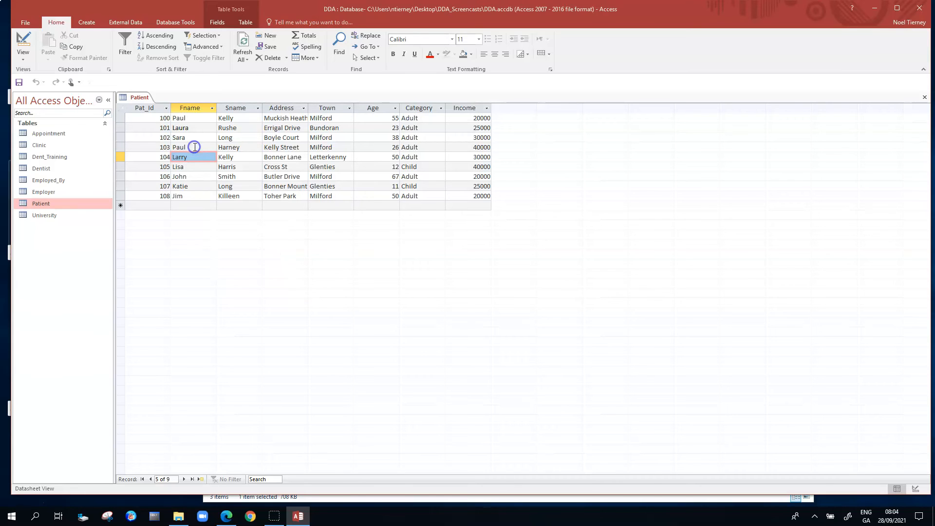
left_click(242, 153)
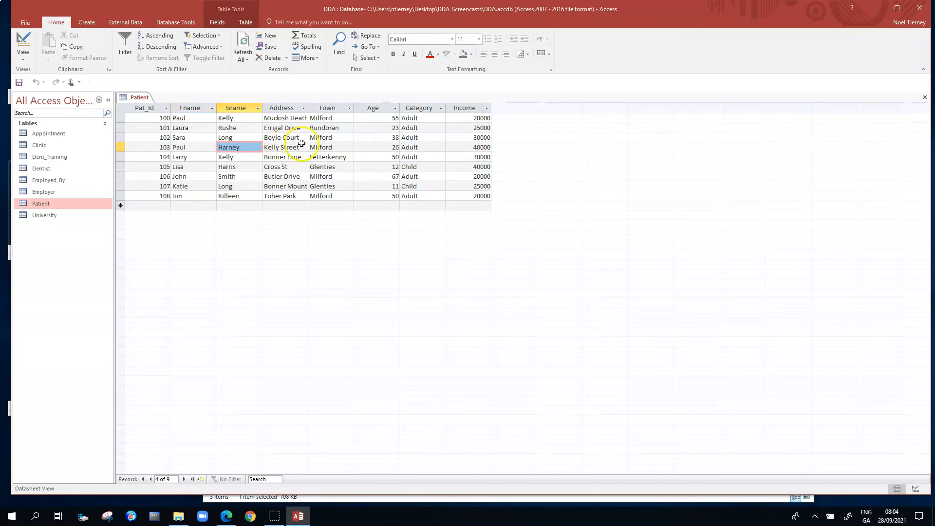
left_click(292, 108)
left_click(326, 108)
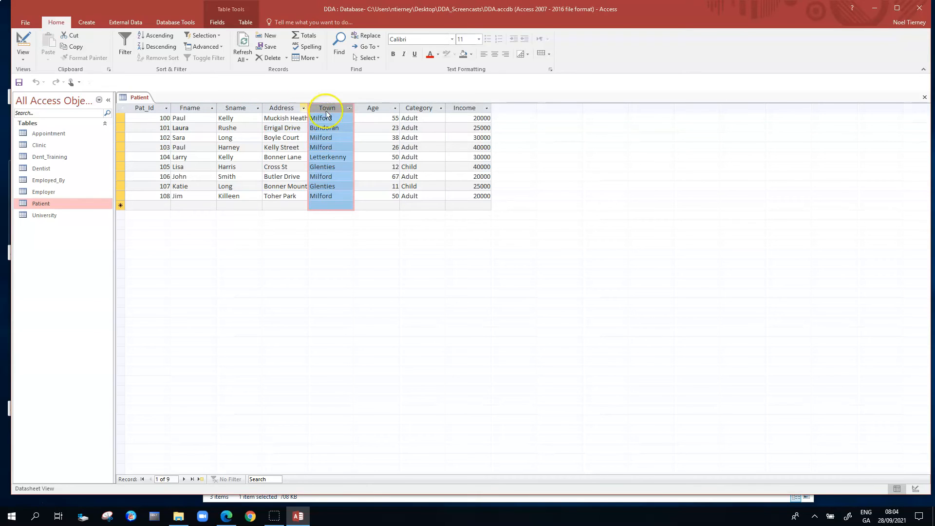
Step: Reopen the Patient table in Design View and set the Town field's size to 12
right_click(51, 203)
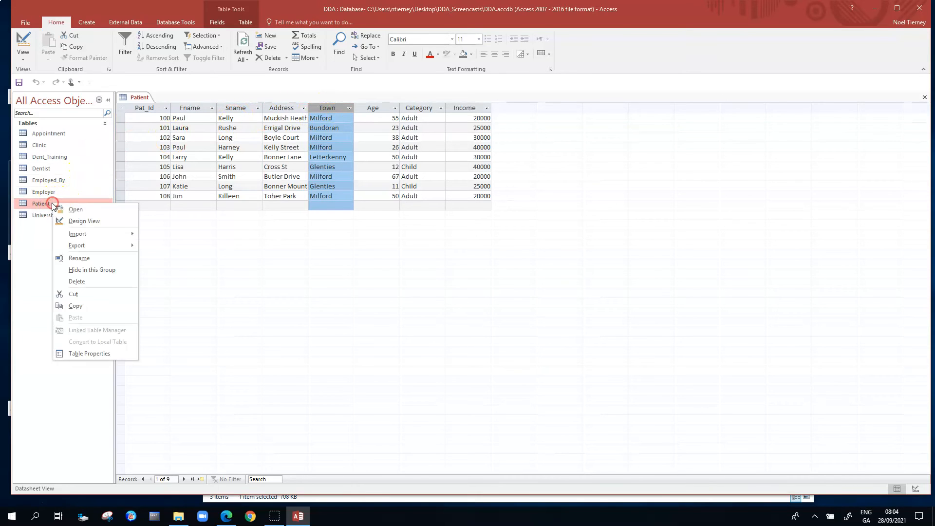
left_click(83, 224)
left_click(152, 153)
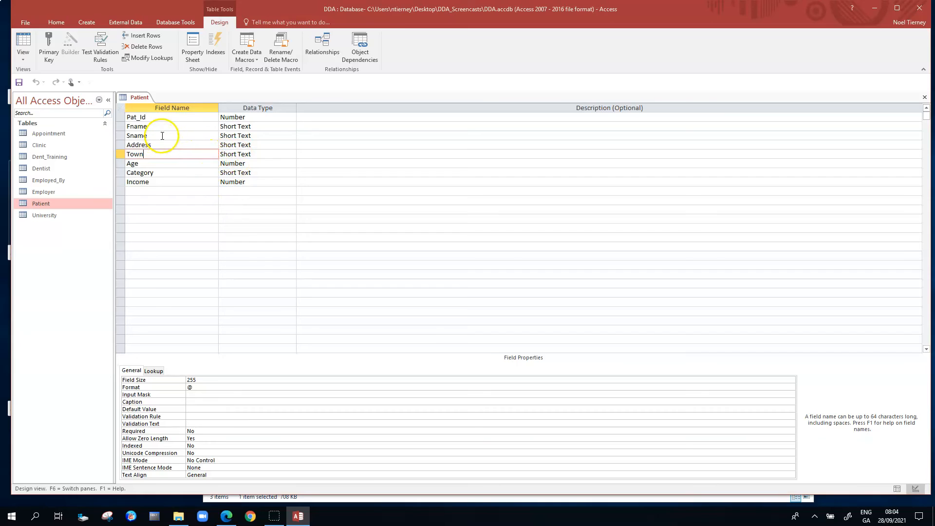
left_click(261, 155)
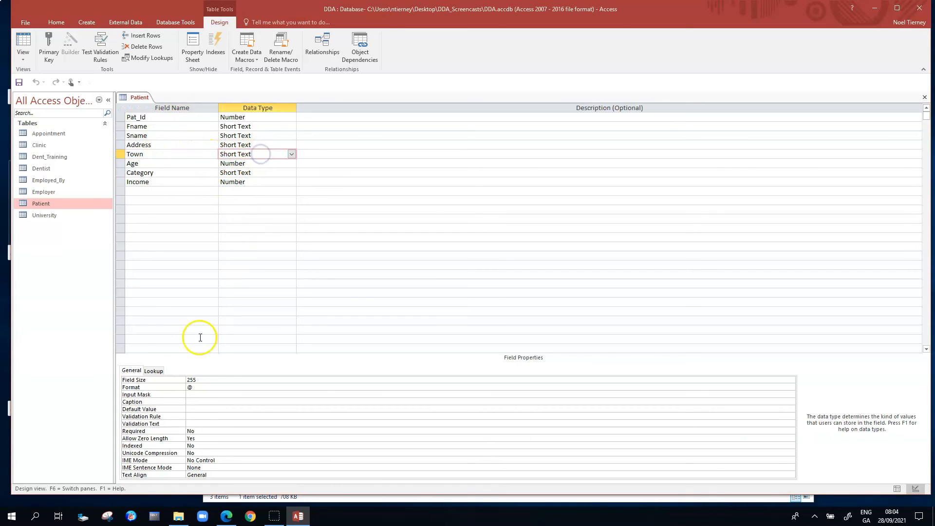
left_click(188, 379)
double_click(188, 380)
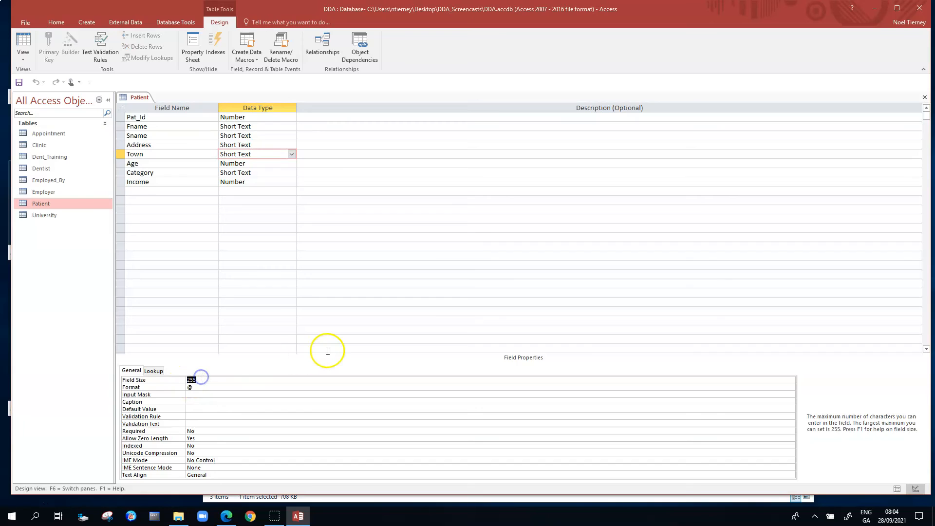
type("12")
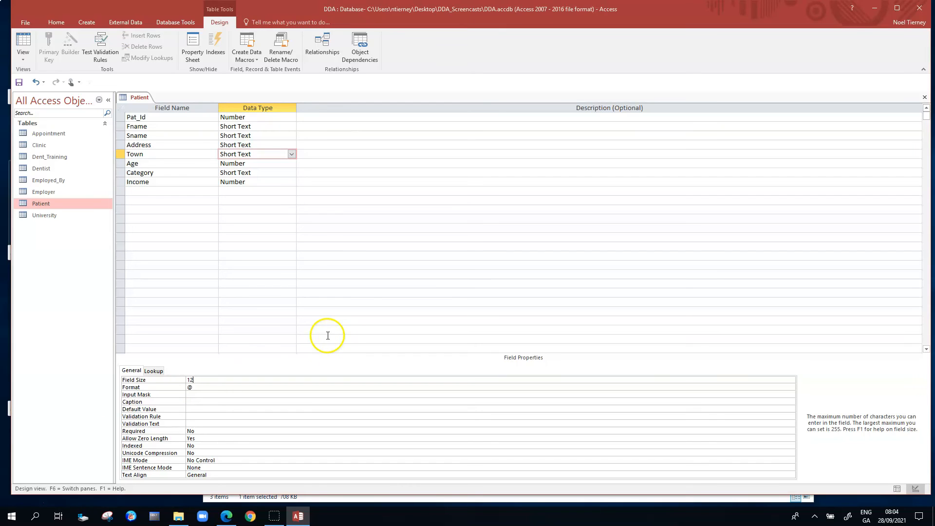
left_click(355, 310)
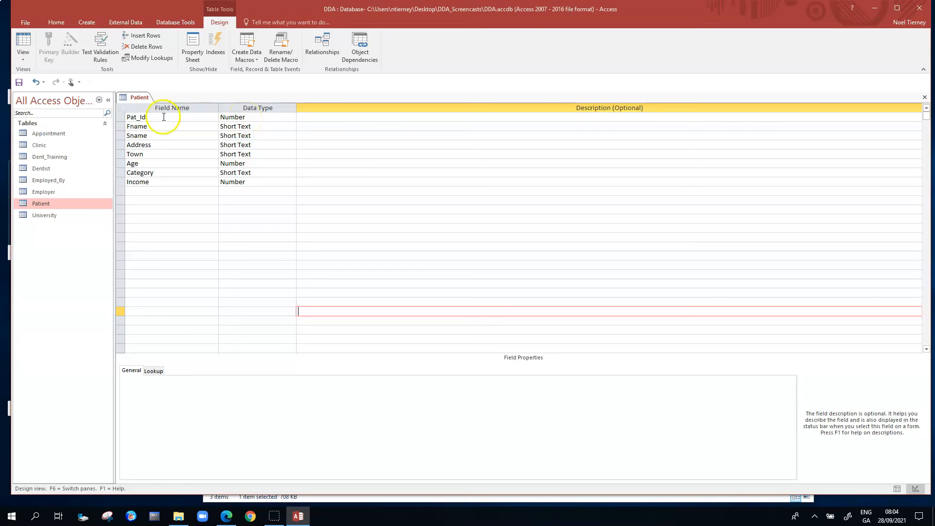
Step: Close the Patient table's design and save the Town field change, accepting the shorter field size
left_click(923, 98)
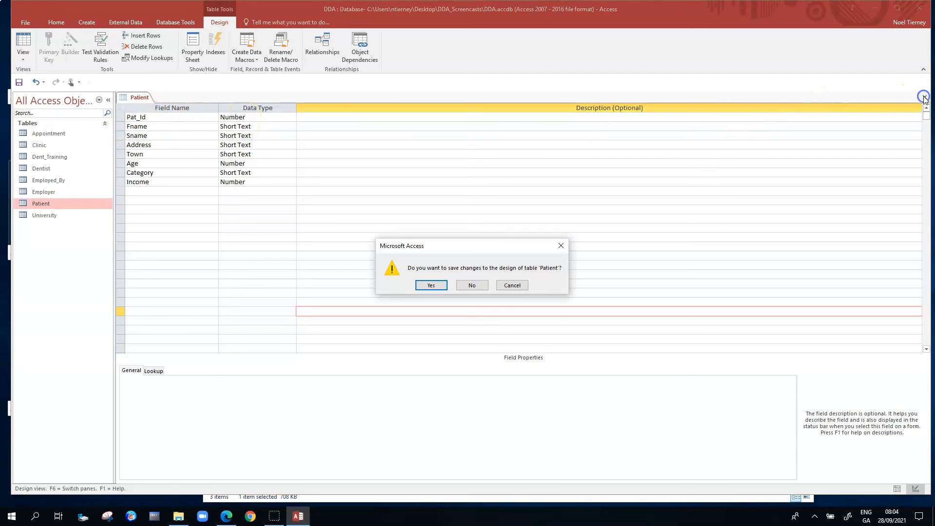
left_click(435, 285)
left_click(445, 290)
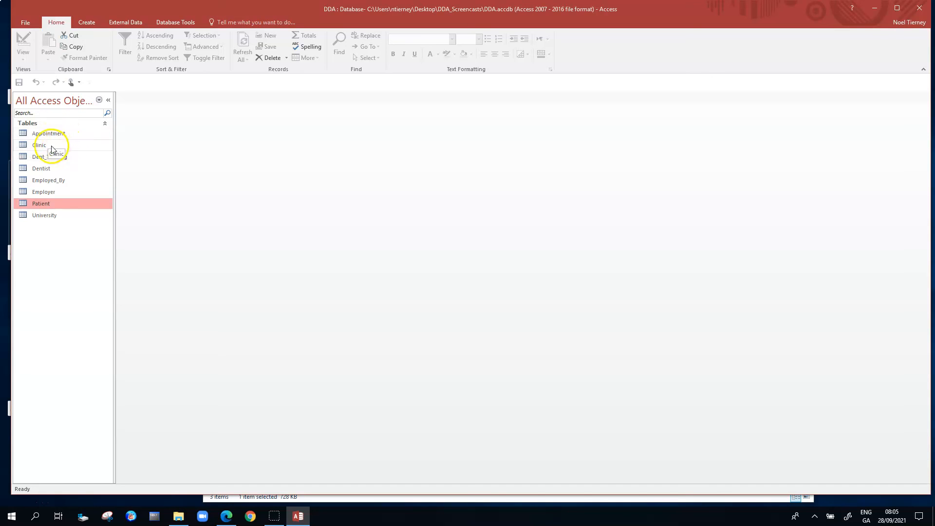
Step: Make Clinic_Id the primary key in the Clinic table's design, and close the table without saving the change
left_click(43, 146)
right_click(60, 144)
left_click(78, 162)
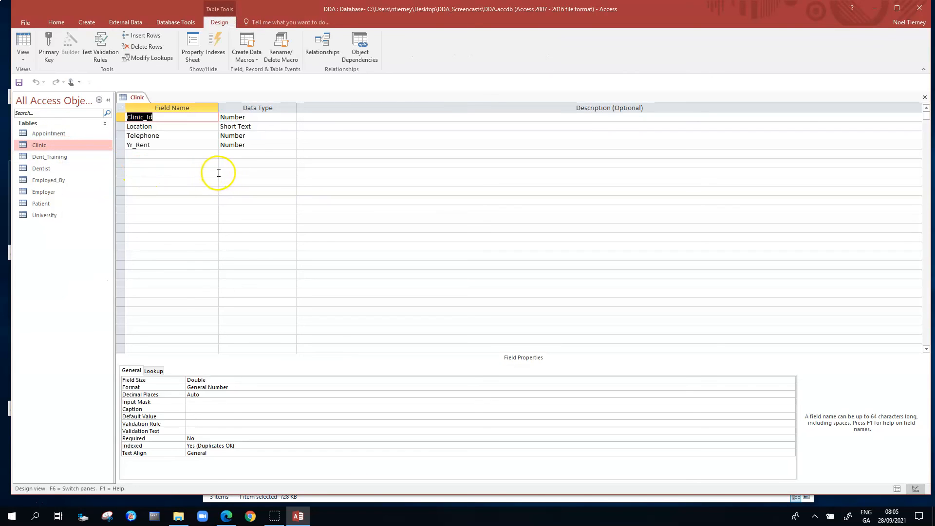
left_click(186, 176)
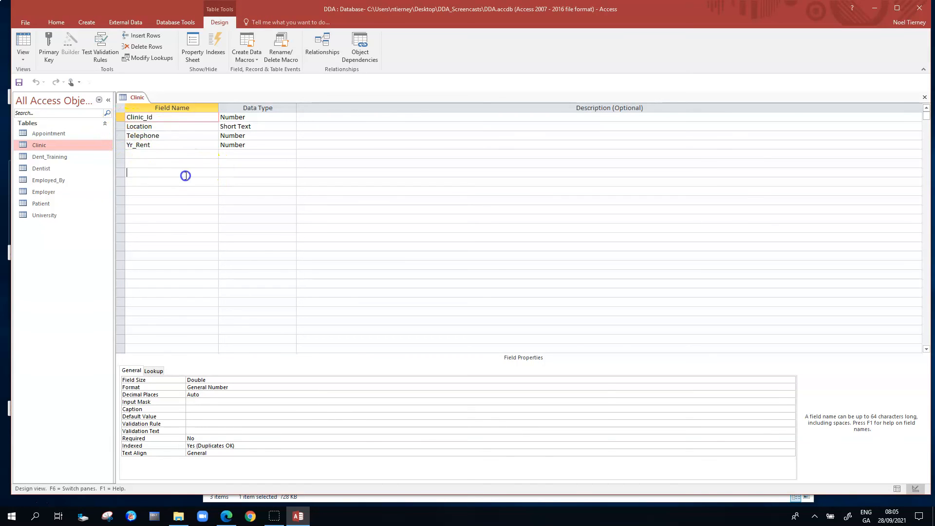
left_click(120, 117)
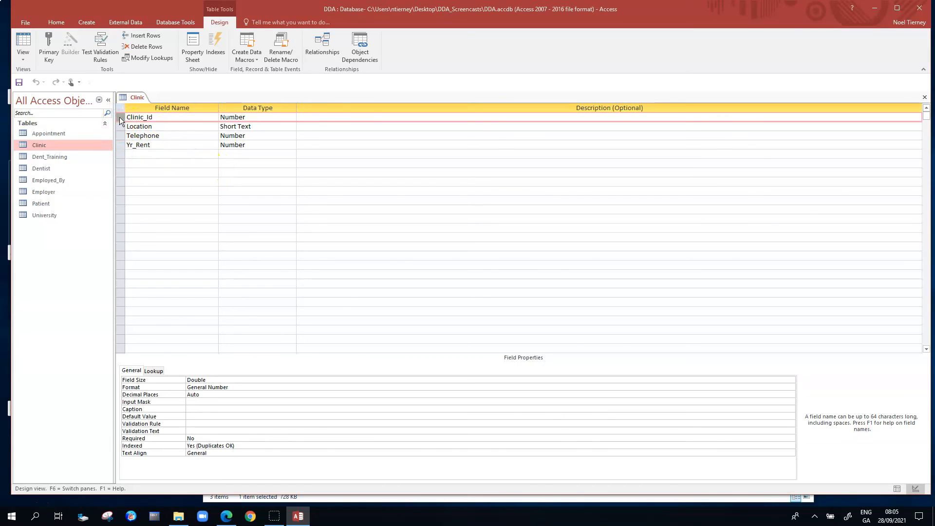
left_click(48, 55)
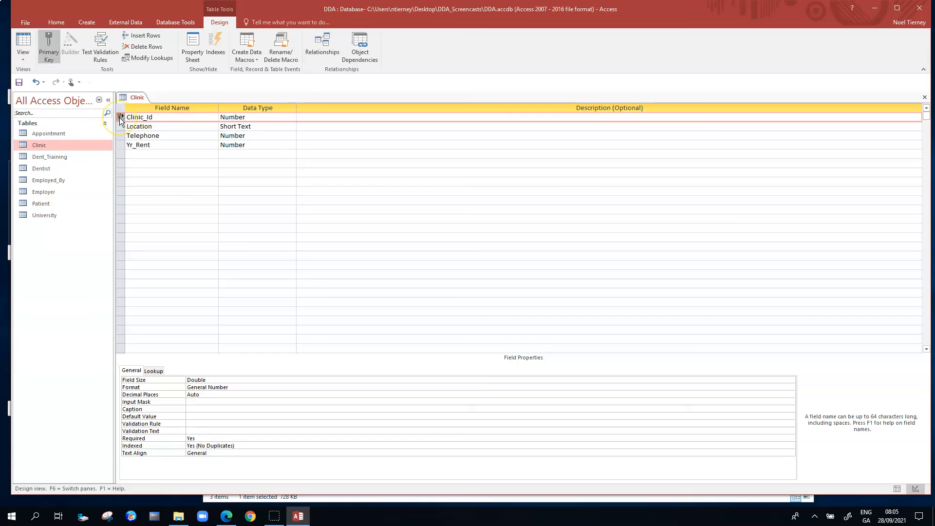
mouse_move(120, 118)
left_click(925, 98)
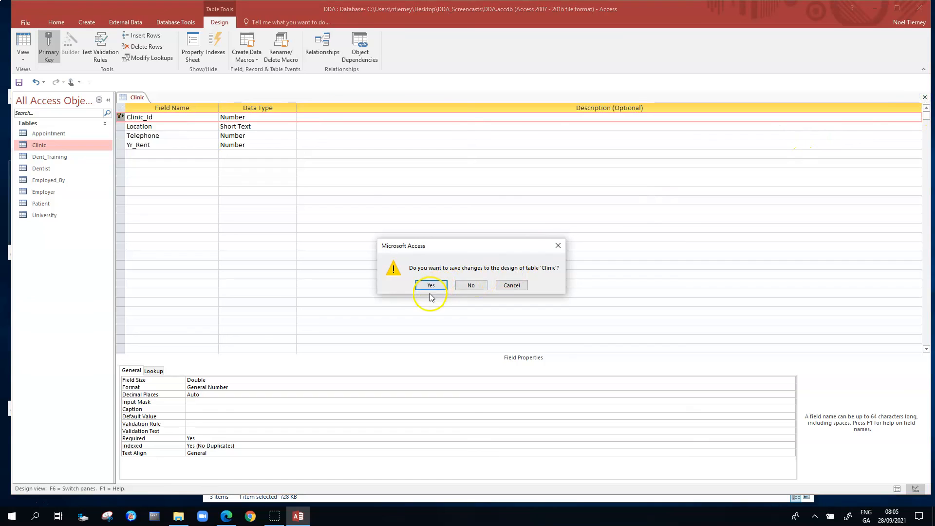
left_click(479, 286)
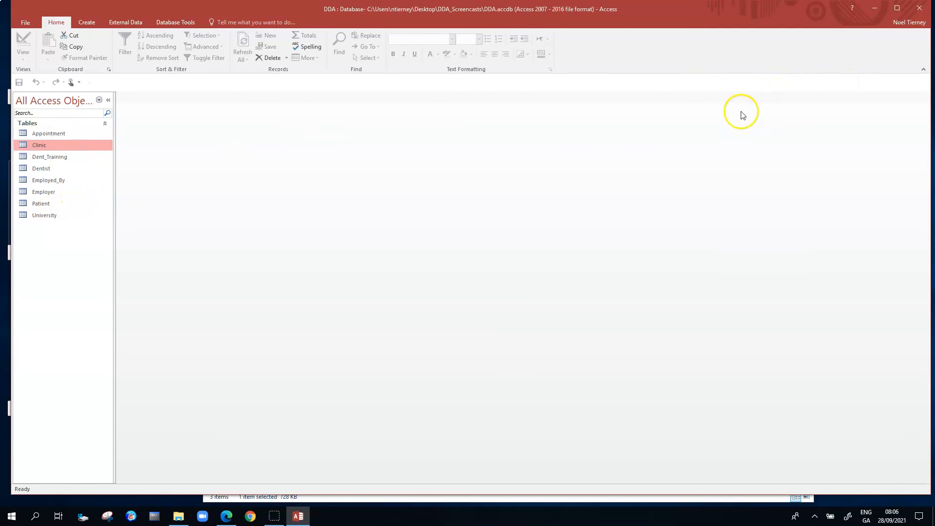
right_click(16, 505)
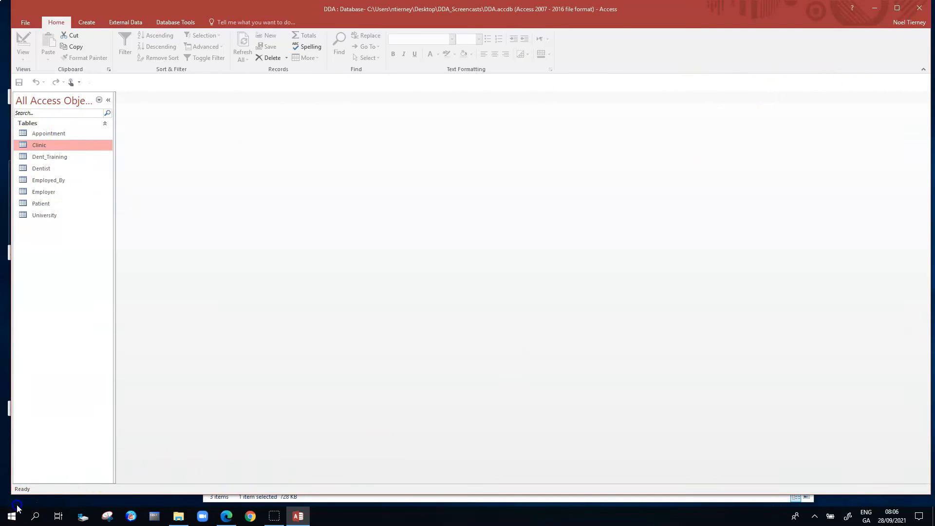